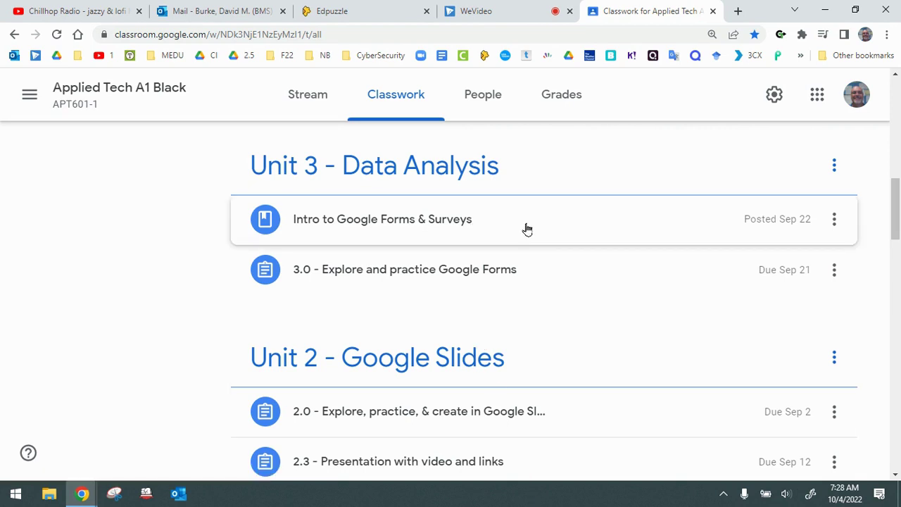
# Create a blank form from the Google apps menu, titled 'A Sample Quiz on Google Slides'.
pyautogui.click(815, 105)
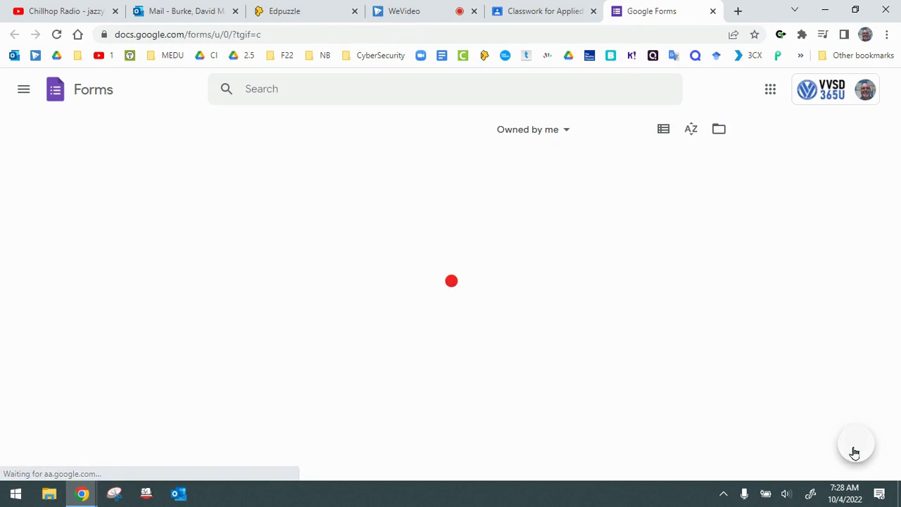
pyautogui.click(855, 447)
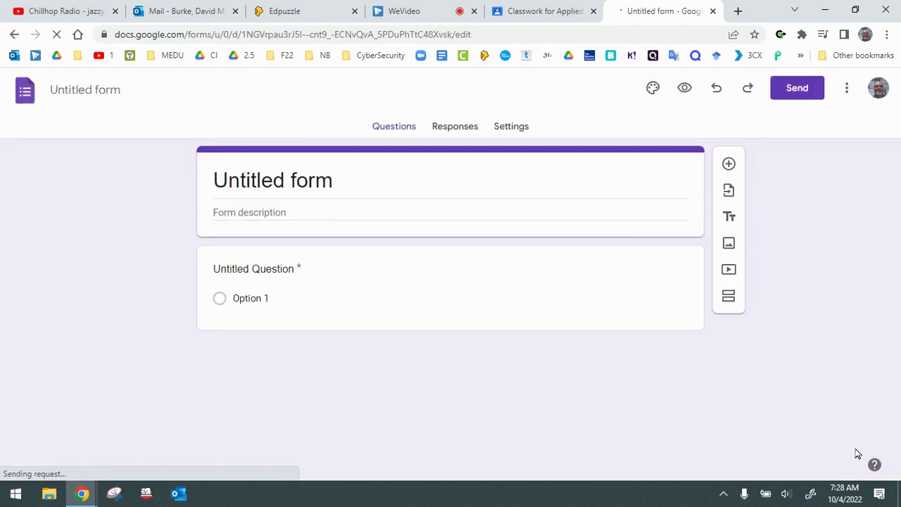
pyautogui.scroll(-2, 811, 428)
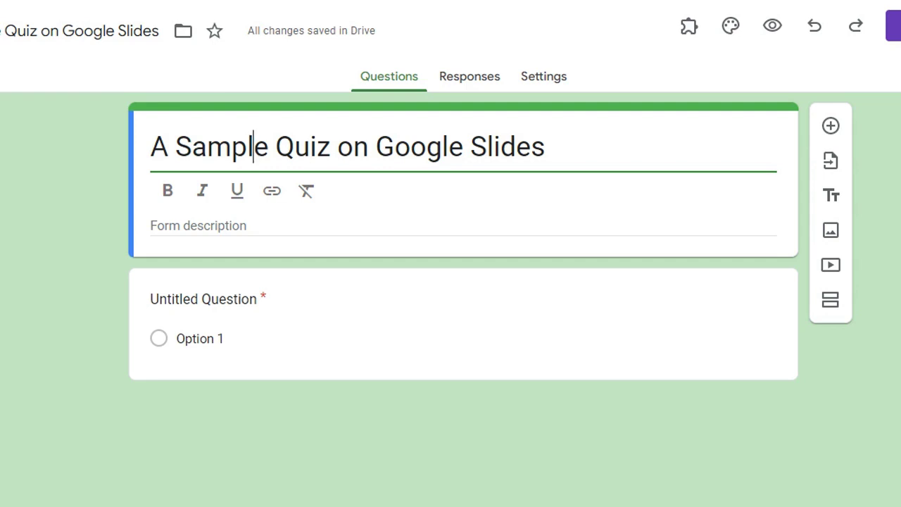
# Switch on Make this a quiz in Settings, keeping Release grades set to Immediately.
pyautogui.click(390, 317)
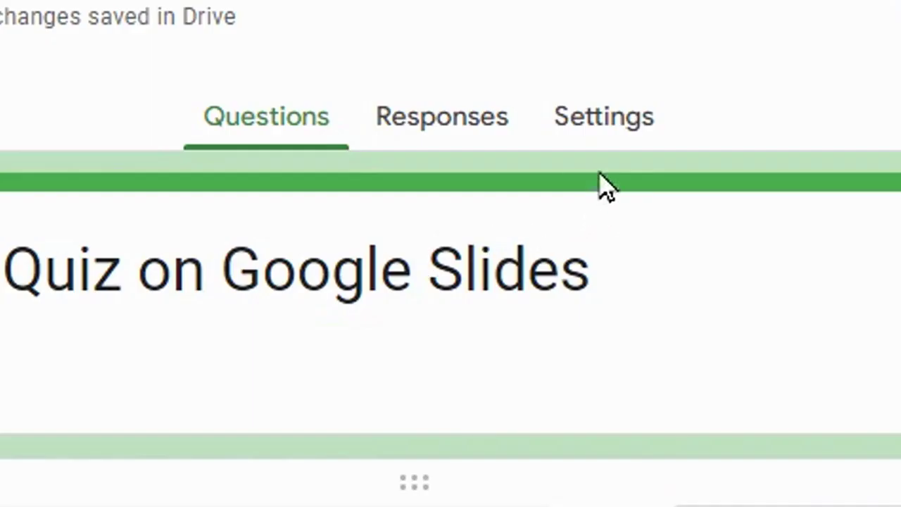
pyautogui.click(605, 138)
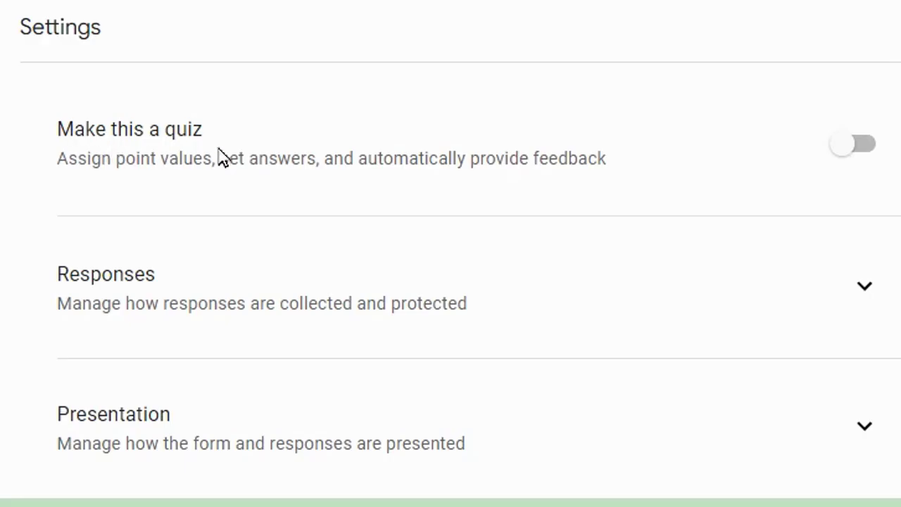
pyautogui.click(846, 148)
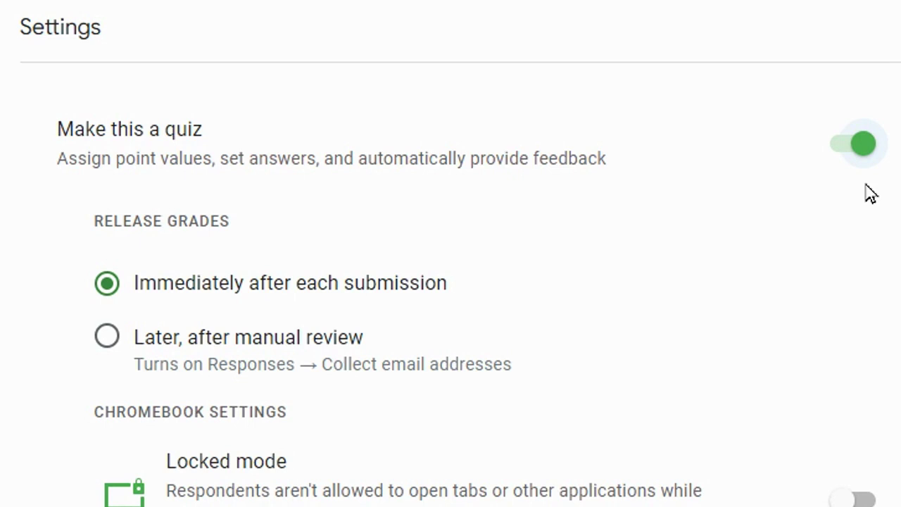
pyautogui.scroll(-2, 450, 281)
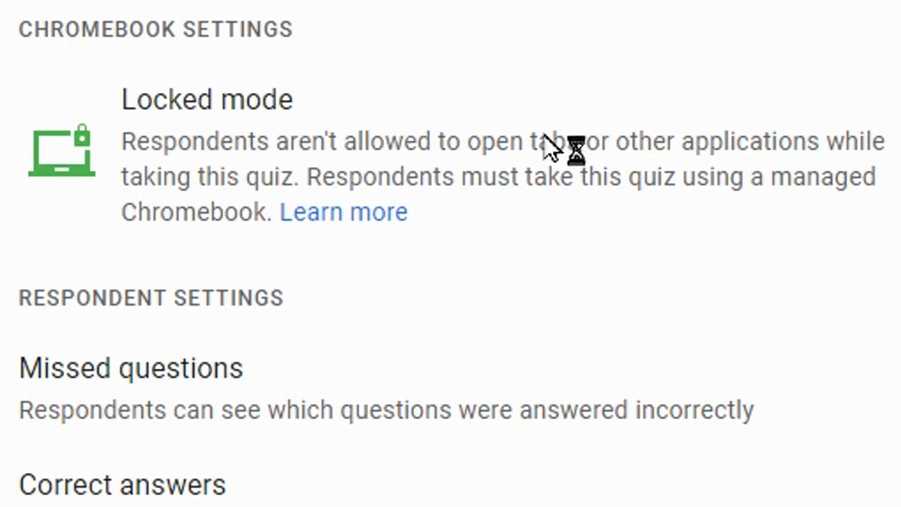
pyautogui.scroll(-3, 553, 147)
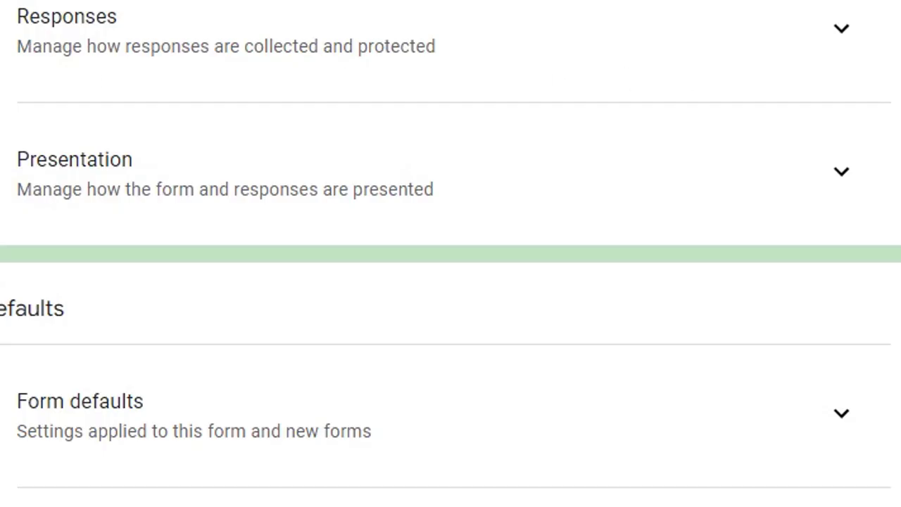
# Turn on Limit to 1 response in the Responses settings.
pyautogui.click(843, 28)
pyautogui.scroll(-2, 654, 81)
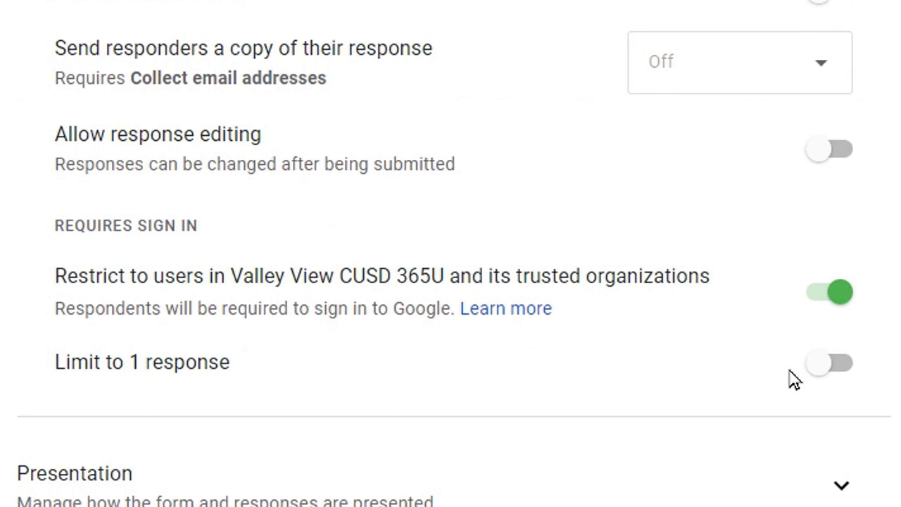
pyautogui.click(828, 373)
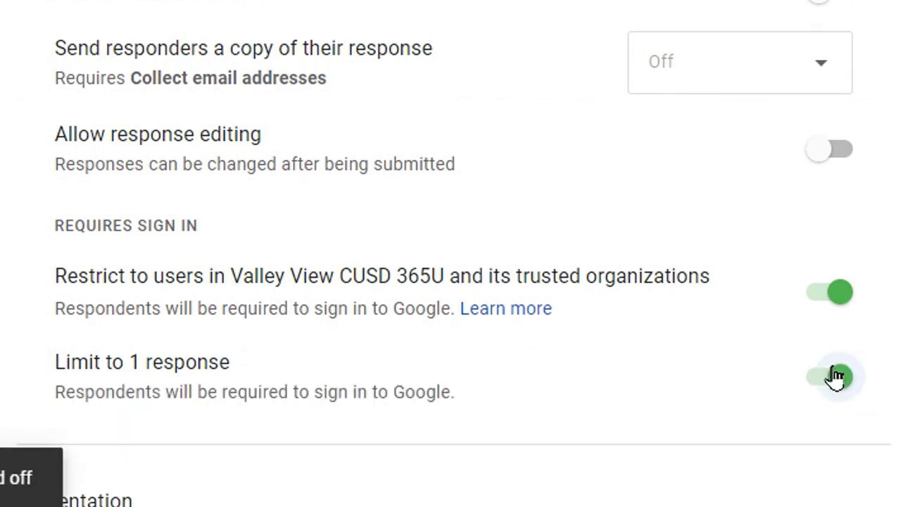
pyautogui.scroll(-5, 479, 218)
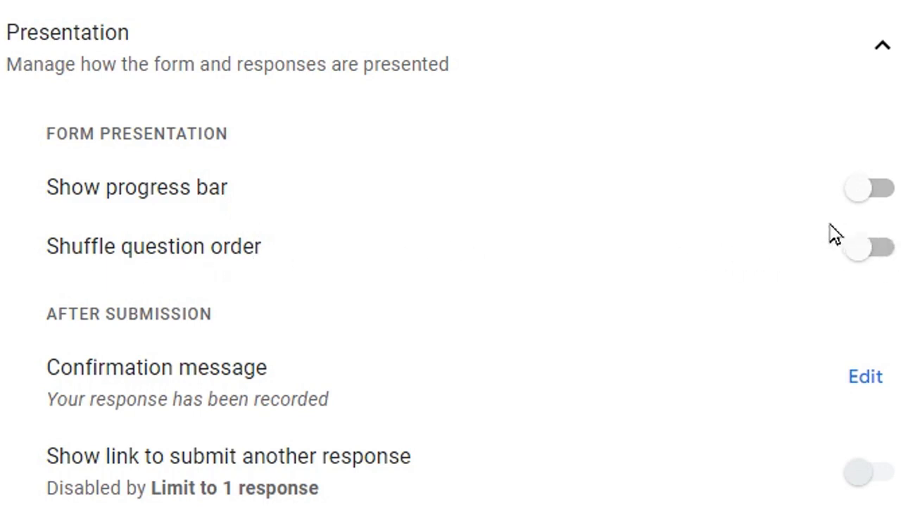
pyautogui.scroll(-2, 385, 285)
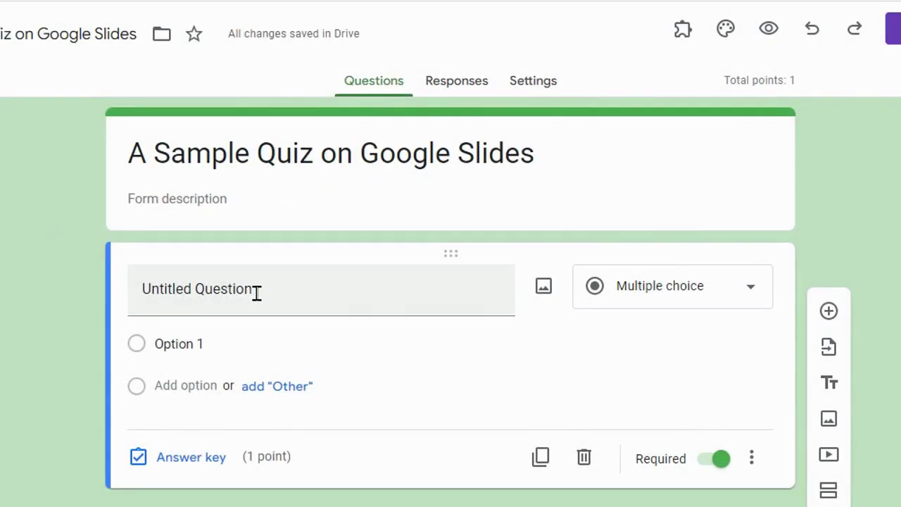
# Write 'Google Slides is used to present information.' with True/False options, marking True correct.
pyautogui.click(290, 296)
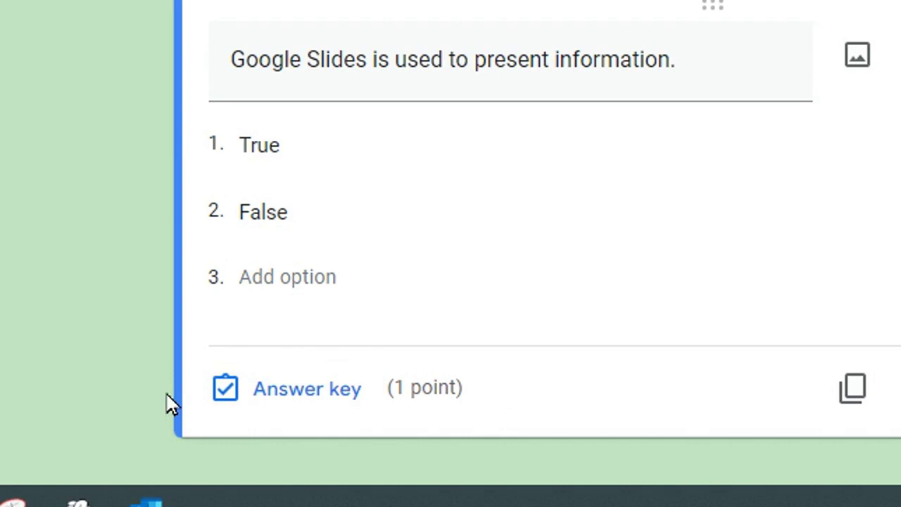
pyautogui.click(292, 398)
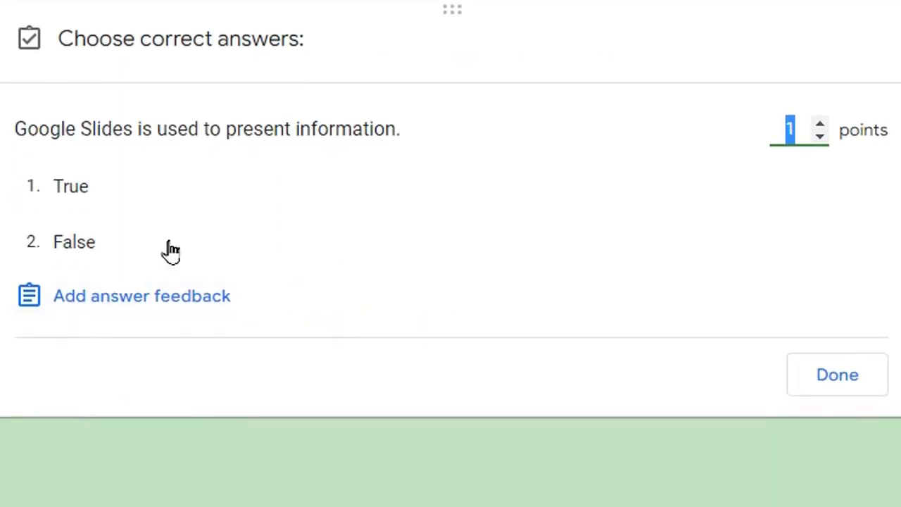
pyautogui.click(258, 189)
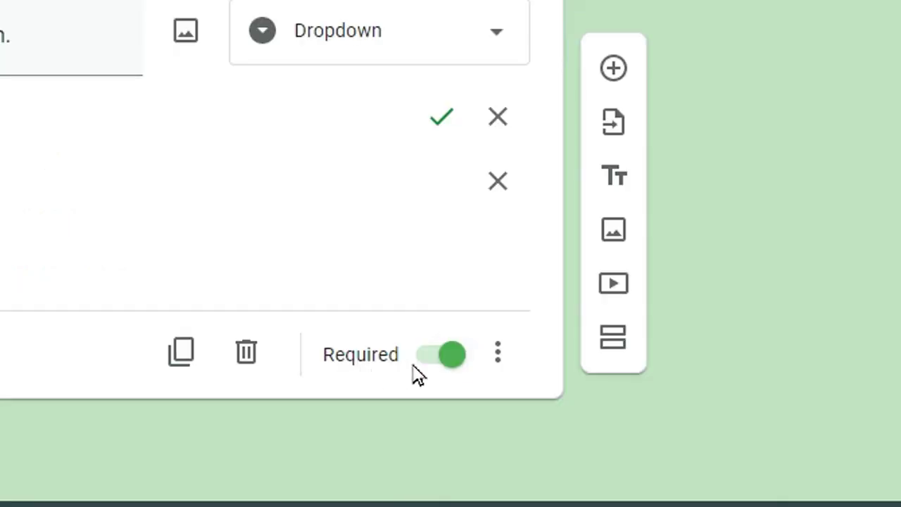
# Open more options on the required True/False dropdown question.
pyautogui.click(501, 356)
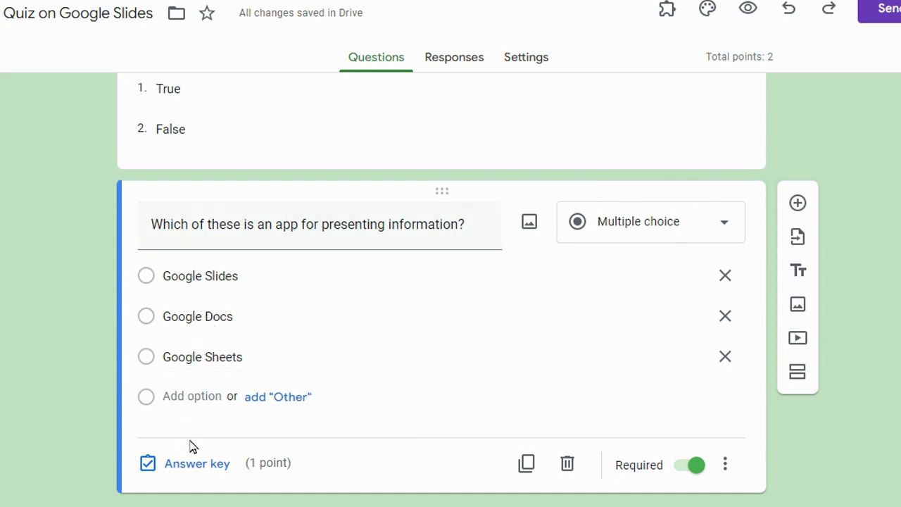
# Set Google Slides as the correct 1-point answer in the second question's answer key.
pyautogui.click(187, 464)
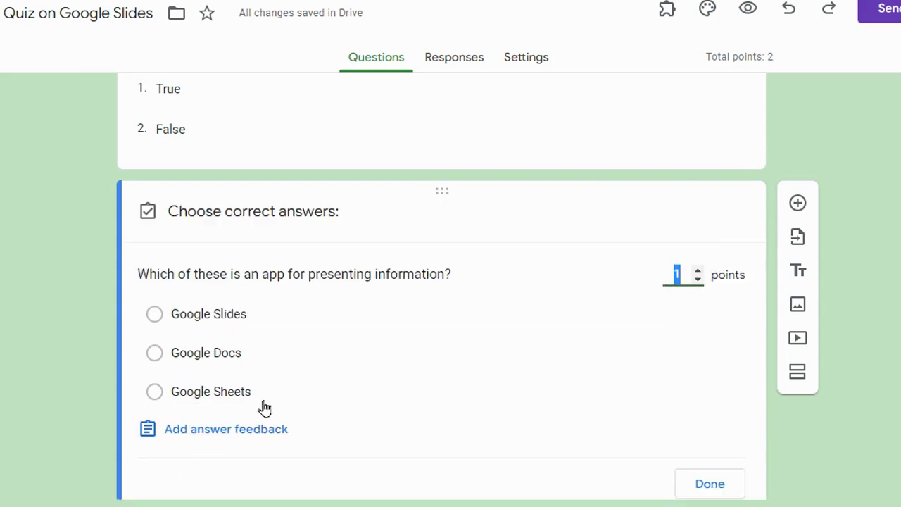
pyautogui.click(232, 319)
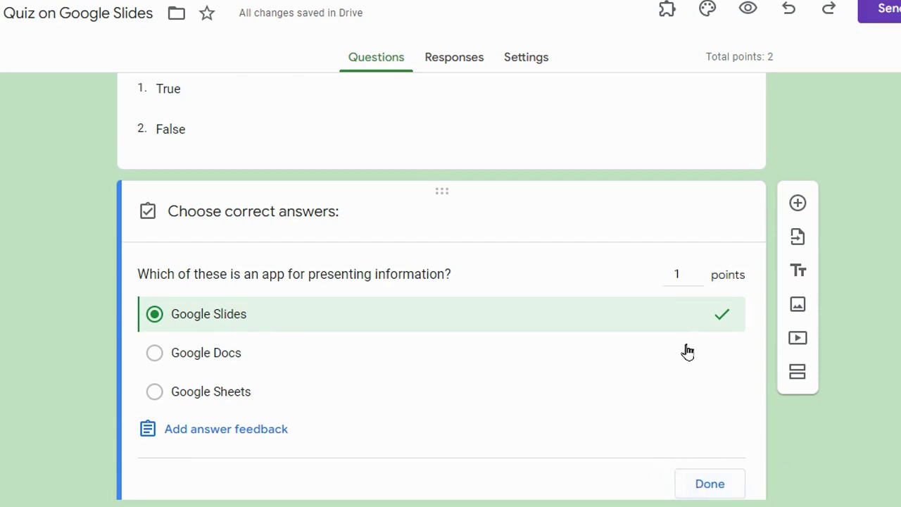
pyautogui.click(710, 485)
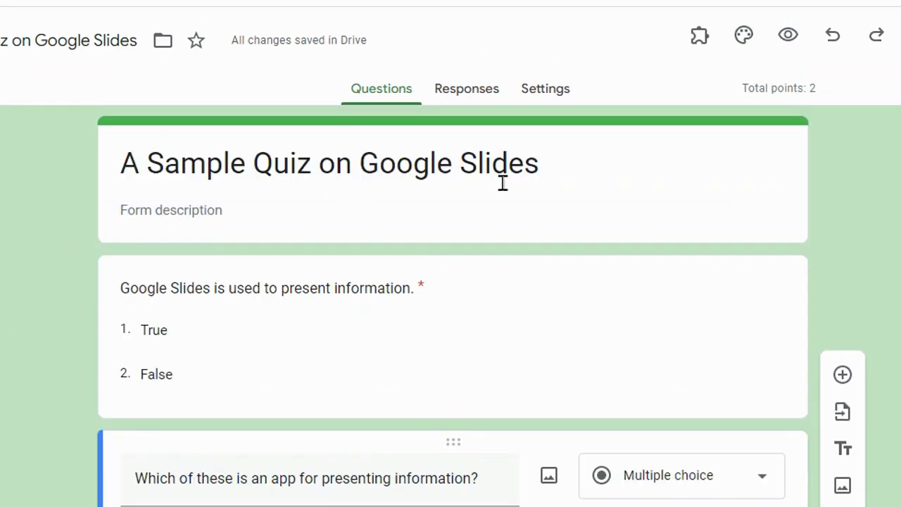
pyautogui.scroll(-4, 555, 263)
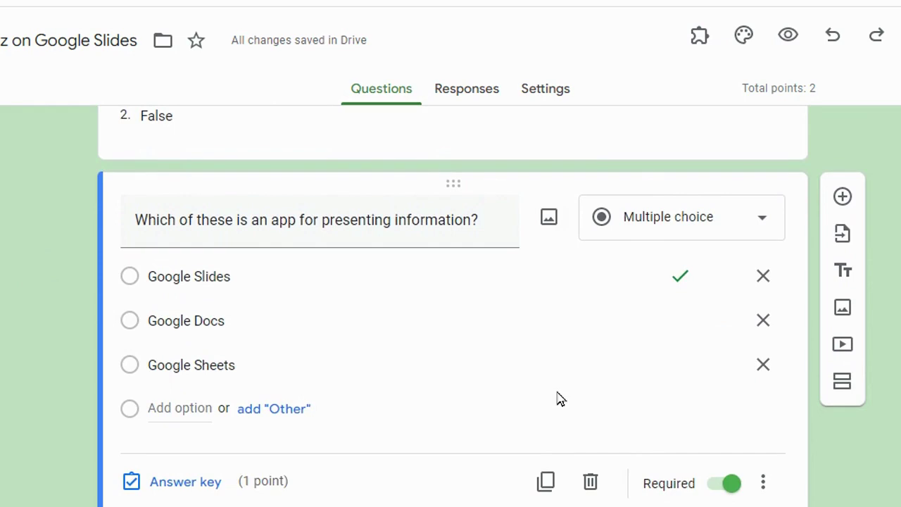
# Preview the quiz and try Submit to check the required questions.
pyautogui.scroll(4, 559, 399)
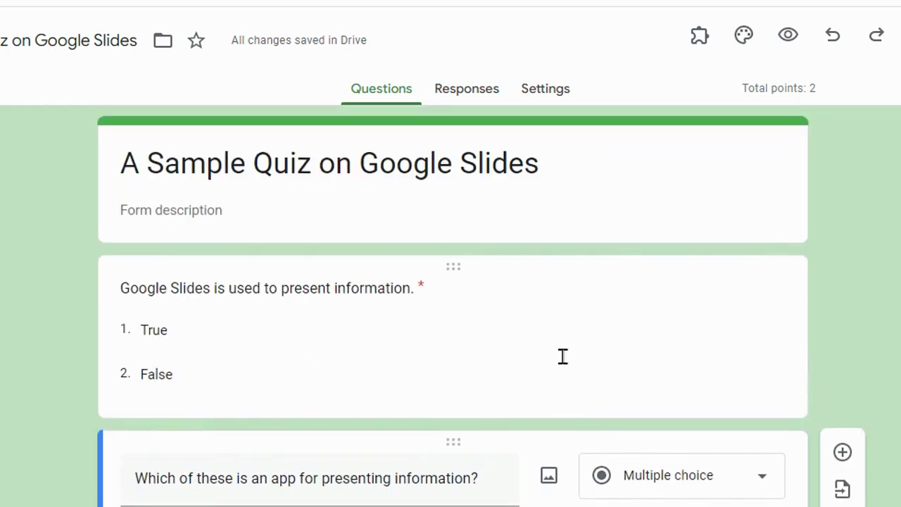
pyautogui.click(794, 42)
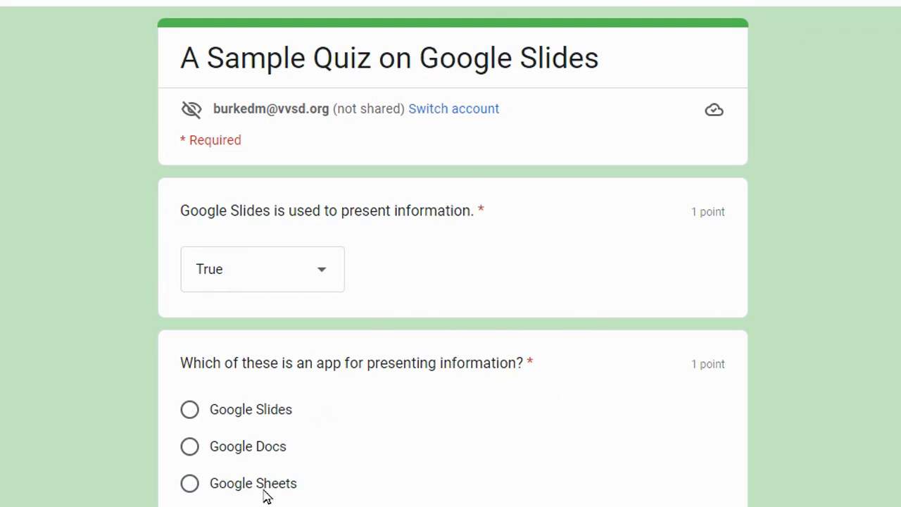
pyautogui.scroll(-2, 451, 317)
pyautogui.click(202, 466)
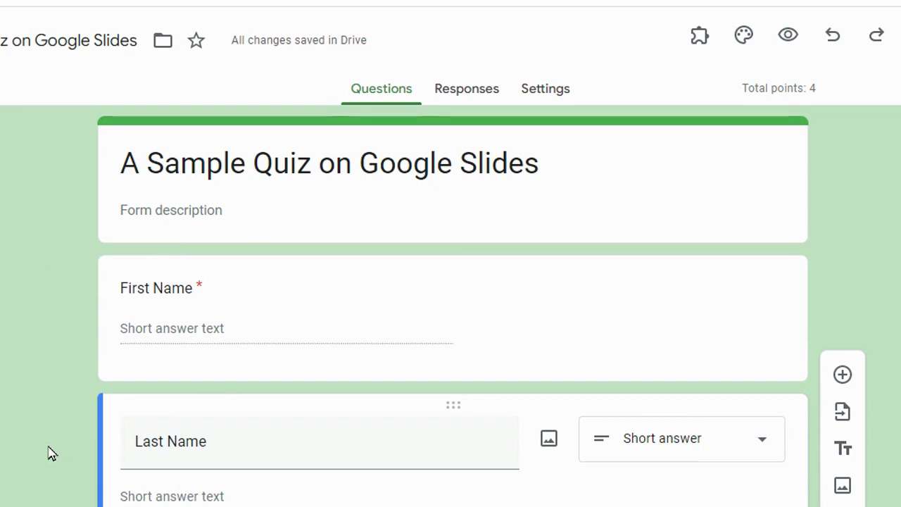
# Scroll through the themed quiz preview with the Earth header and First Name question.
pyautogui.scroll(-2, 49, 451)
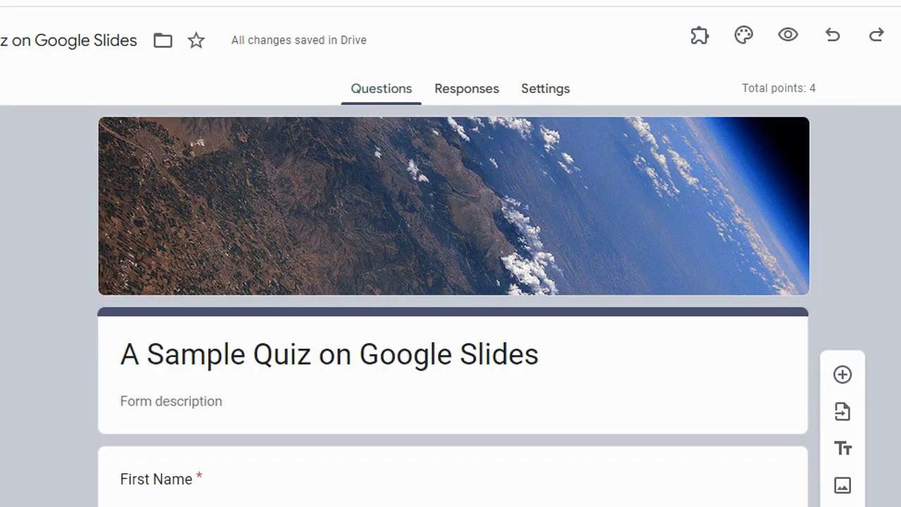
pyautogui.scroll(-8, 451, 303)
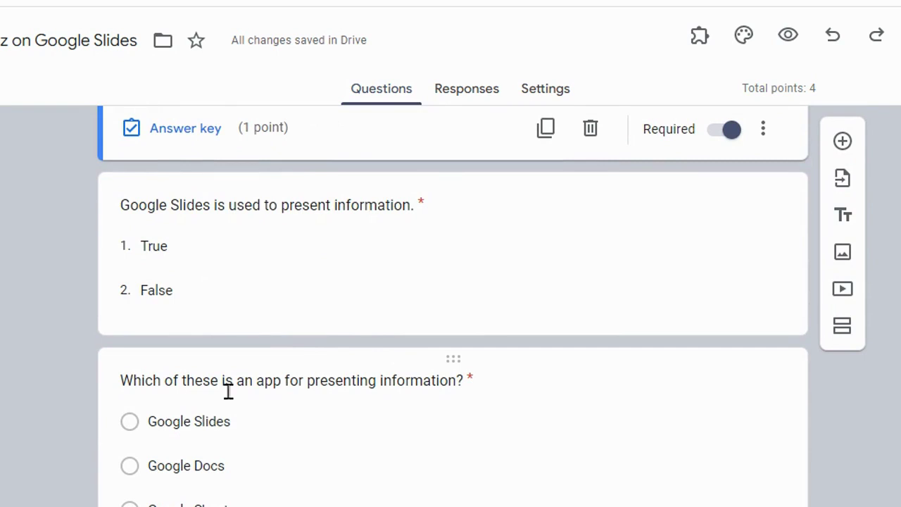
pyautogui.scroll(10, 877, 456)
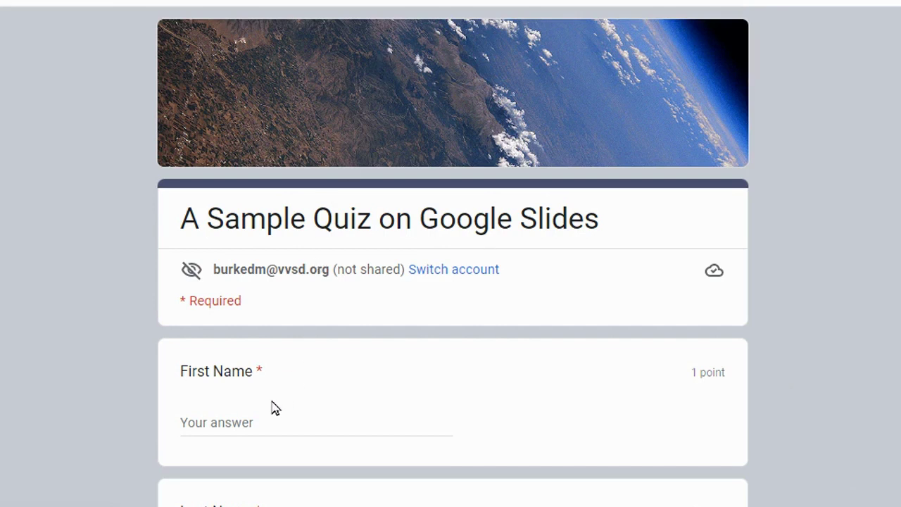
# In the preview, enter a first name and choose False in the dropdown question.
pyautogui.click(239, 421)
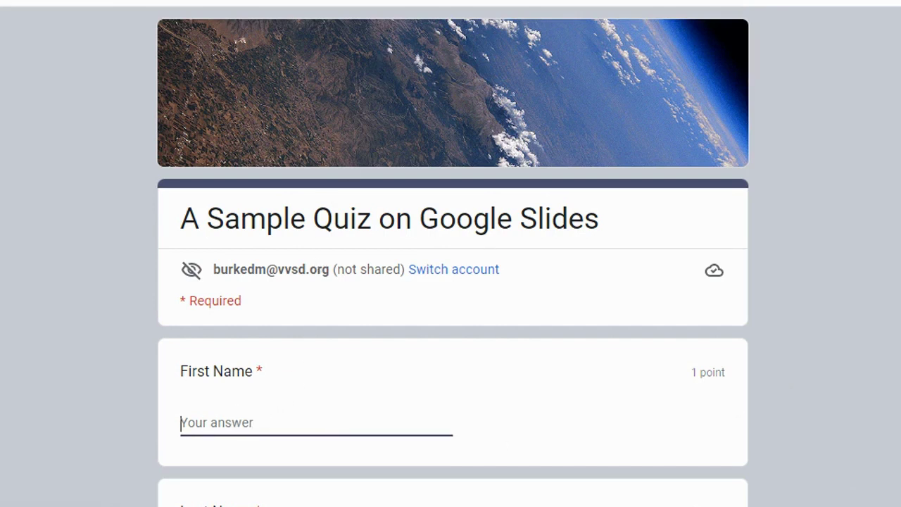
pyautogui.write('Mr')
pyautogui.press('Tab')
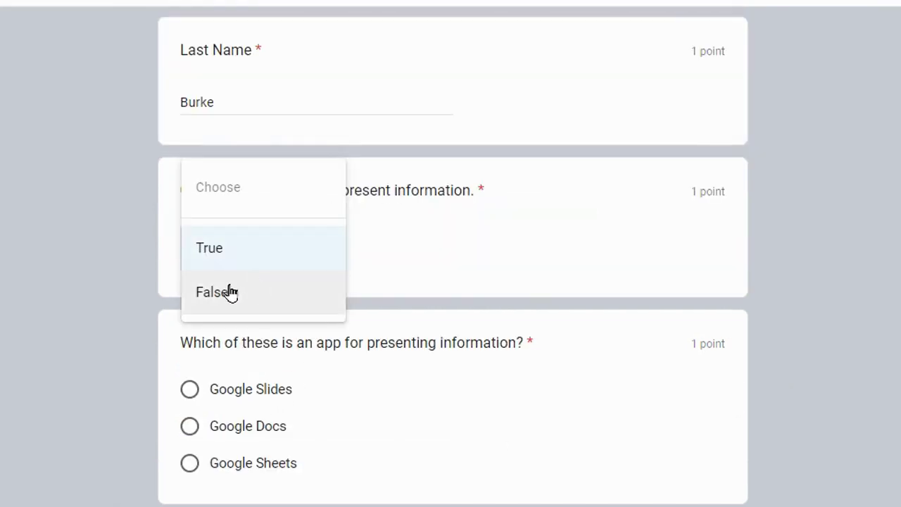
pyautogui.click(229, 293)
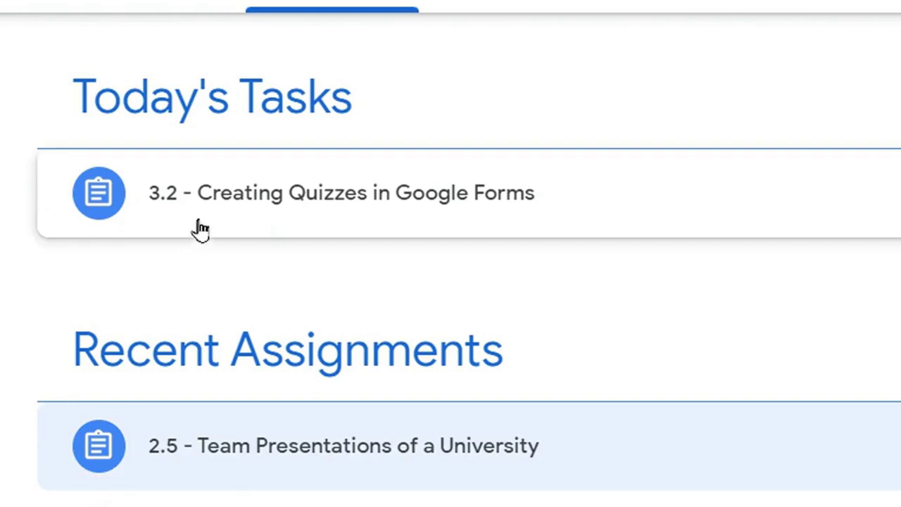
# Open the 4-criteria, 15-point rubric of the 3.2 Creating Quizzes assignment.
pyautogui.click(345, 215)
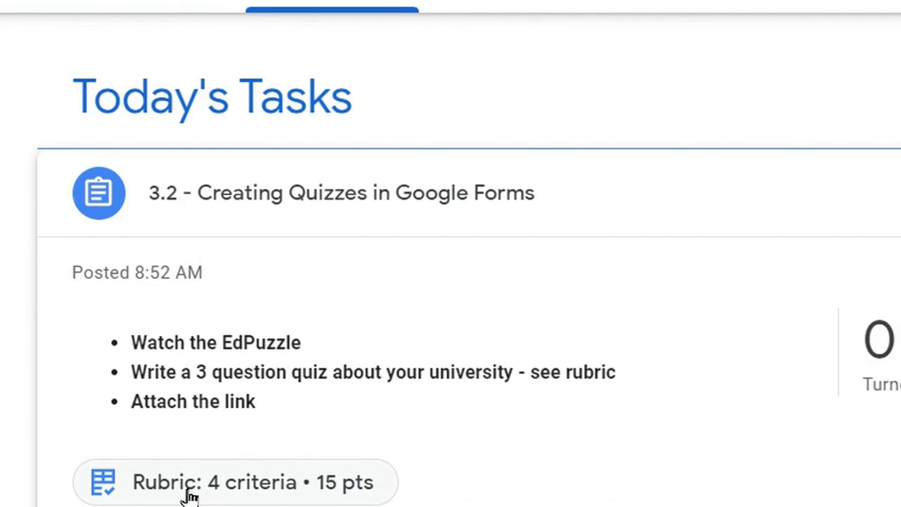
pyautogui.click(189, 493)
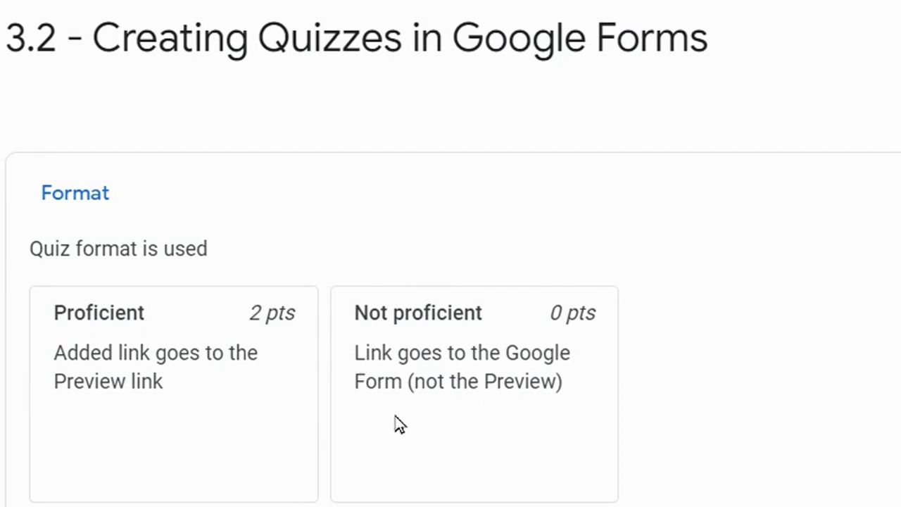
pyautogui.scroll(-5, 314, 403)
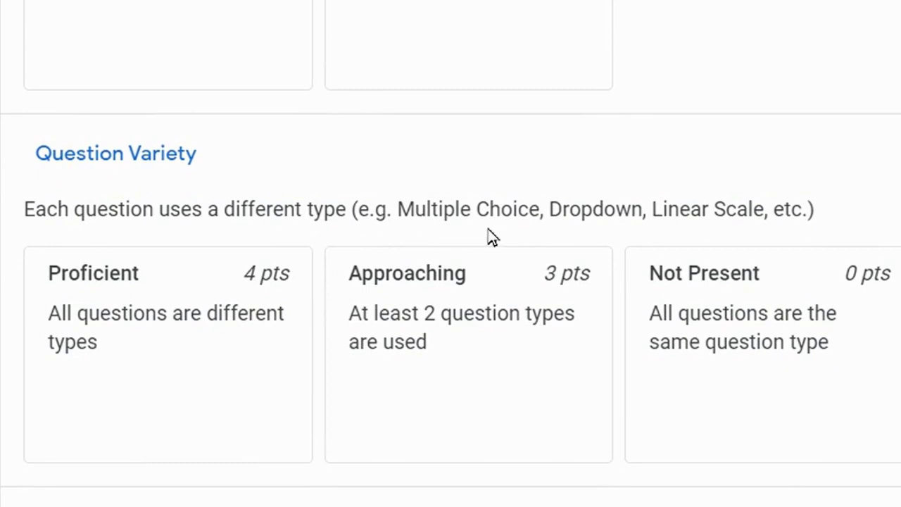
pyautogui.scroll(-5, 321, 212)
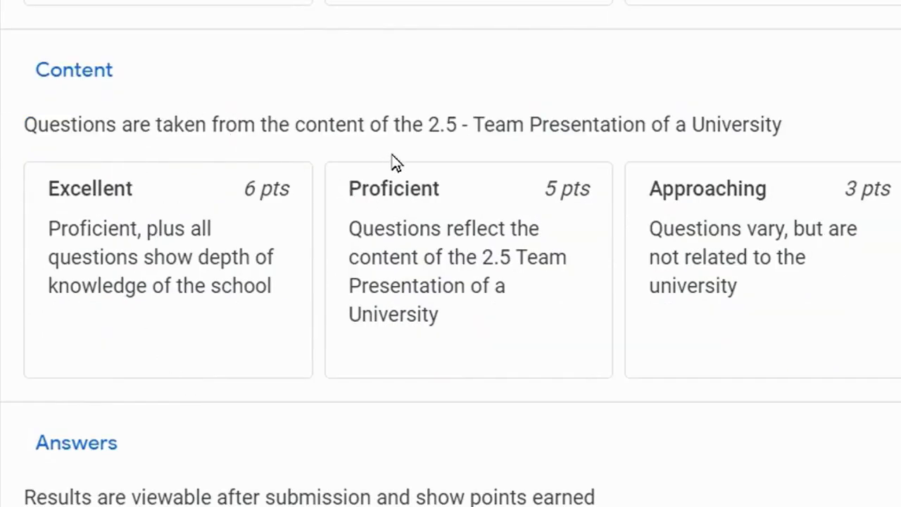